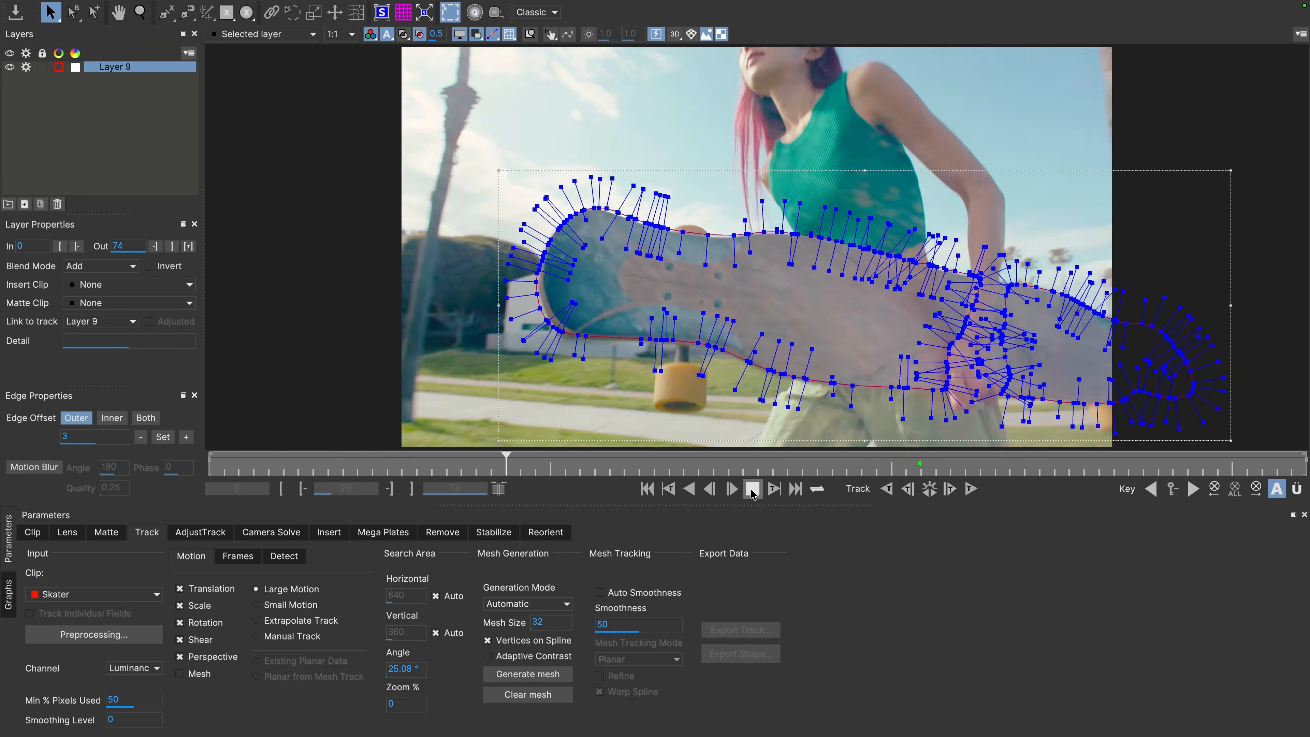
Show the planar surface at frame 48 and fit its four corners closely around the truck bolts on the skateboard.
{"action": "left_click_drag", "start_coordinate": [585, 468], "coordinate": [594, 470]}
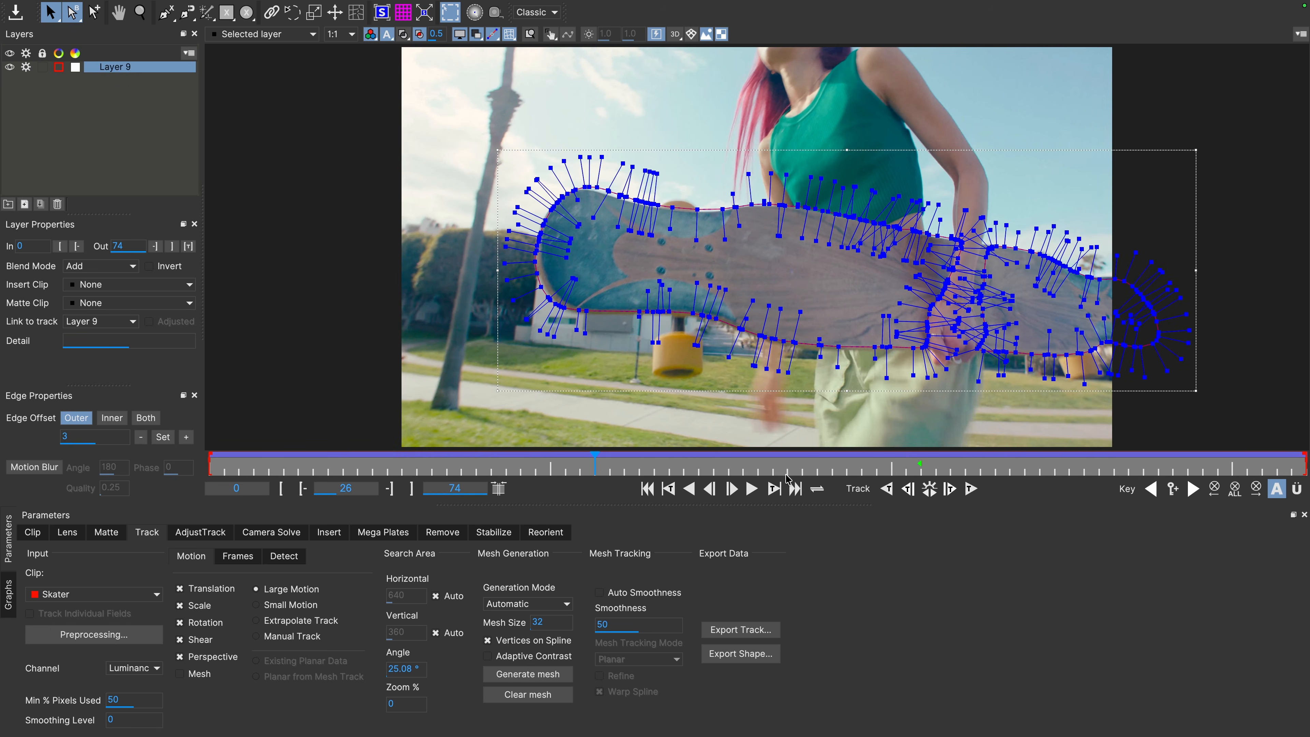
{"action": "left_click_drag", "start_coordinate": [789, 469], "coordinate": [921, 458]}
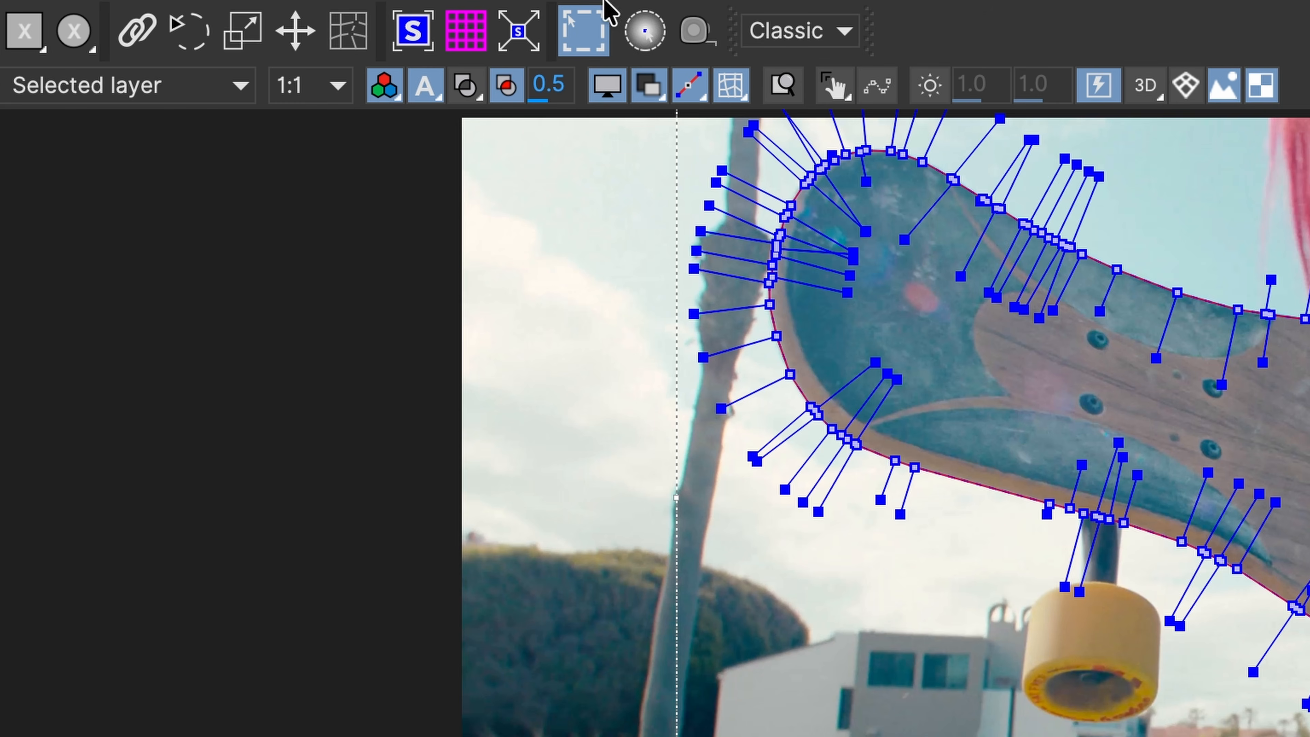
{"action": "left_click", "coordinate": [416, 31]}
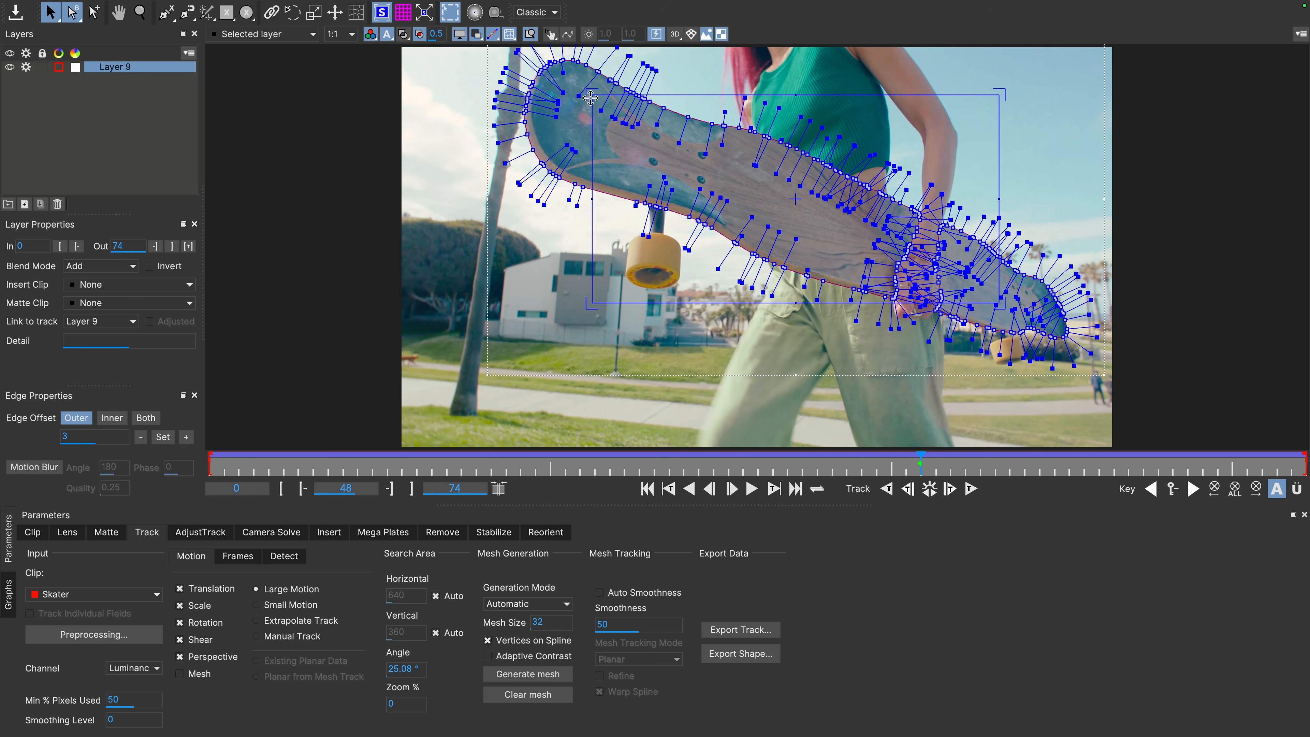
{"action": "left_click_drag", "start_coordinate": [591, 96], "coordinate": [643, 118]}
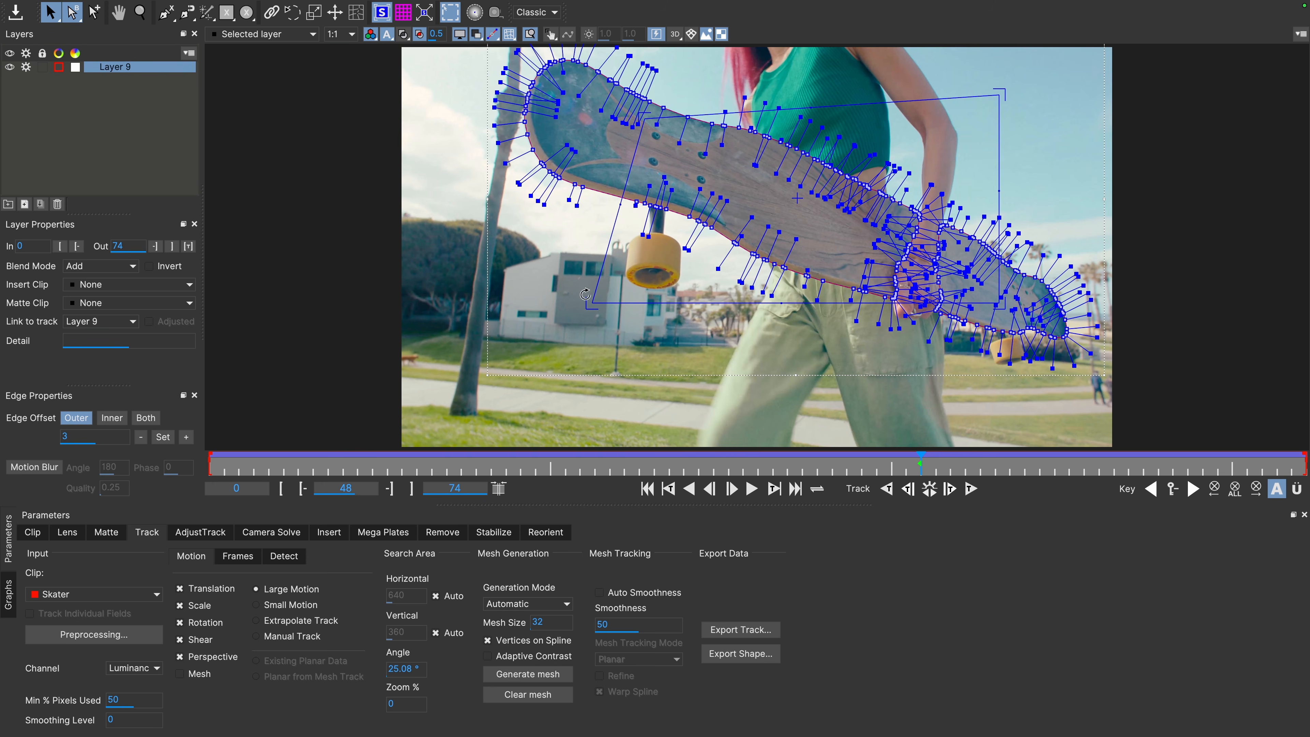
{"action": "left_click_drag", "start_coordinate": [592, 302], "coordinate": [625, 171]}
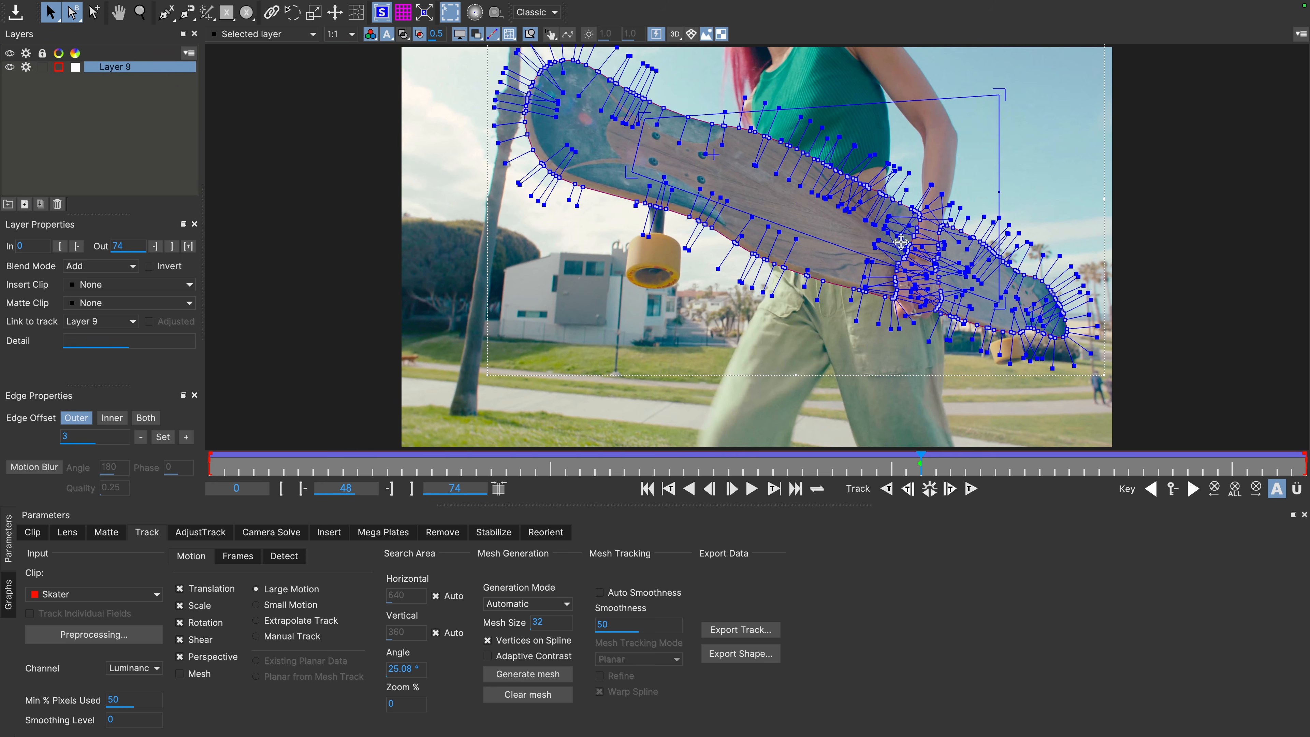
{"action": "left_click_drag", "start_coordinate": [1000, 95], "coordinate": [728, 147]}
{"action": "left_click_drag", "start_coordinate": [993, 305], "coordinate": [715, 199]}
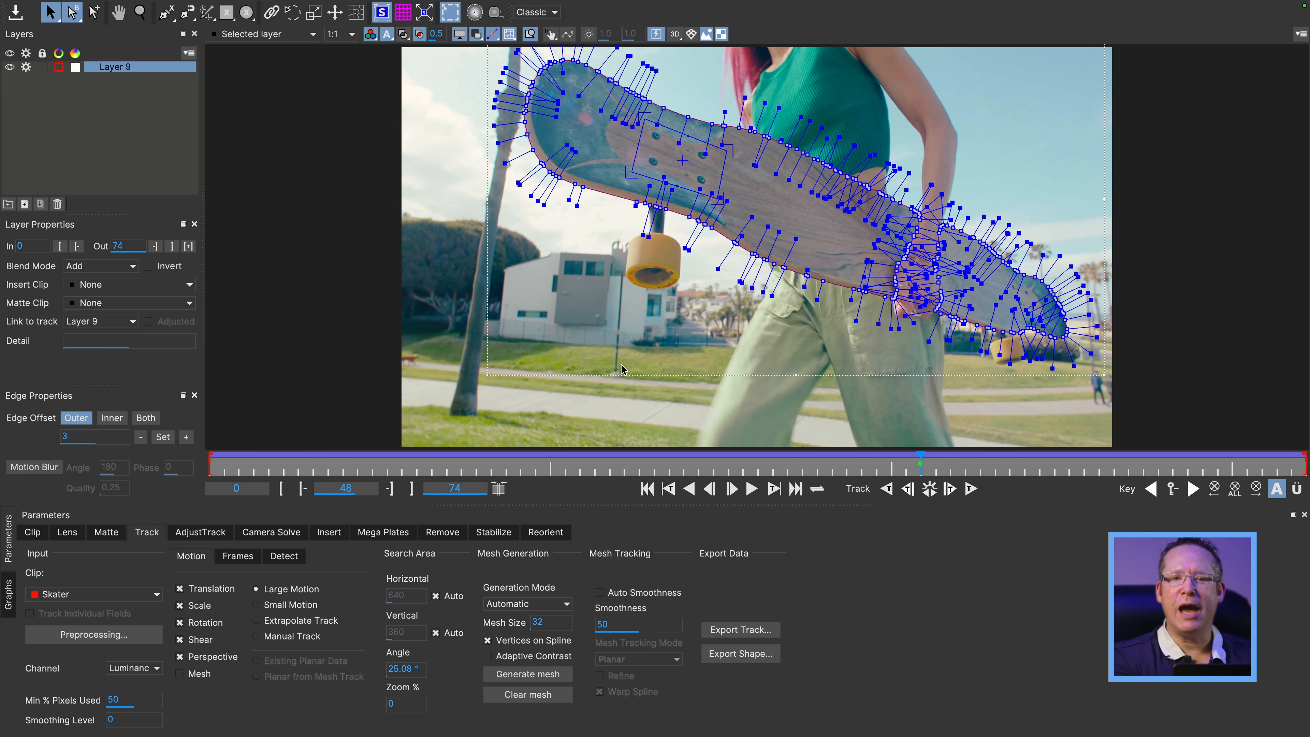
Play and scrub through the shot to examine how closely the planar surface follows the skateboard's truck bolts.
{"action": "left_click_drag", "start_coordinate": [921, 464], "coordinate": [571, 428]}
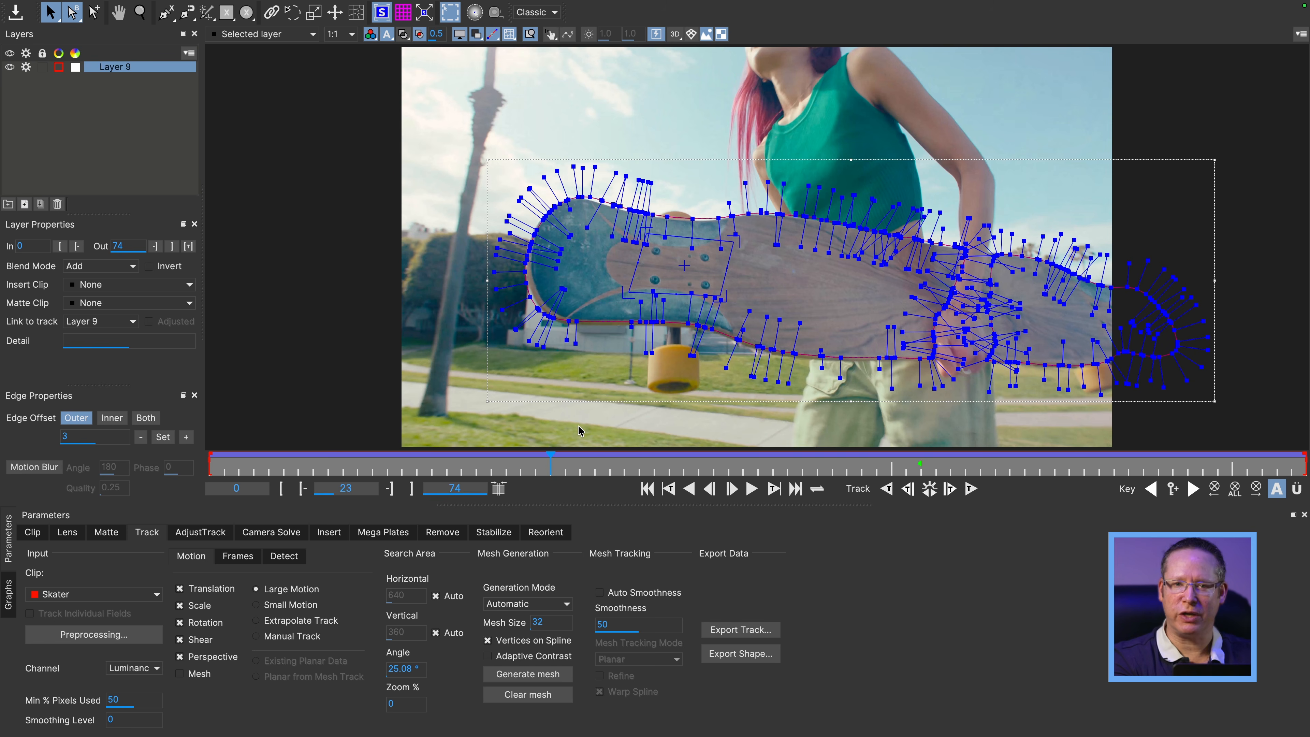
{"action": "key", "text": "z"}
{"action": "left_click_drag", "start_coordinate": [672, 297], "coordinate": [693, 175]}
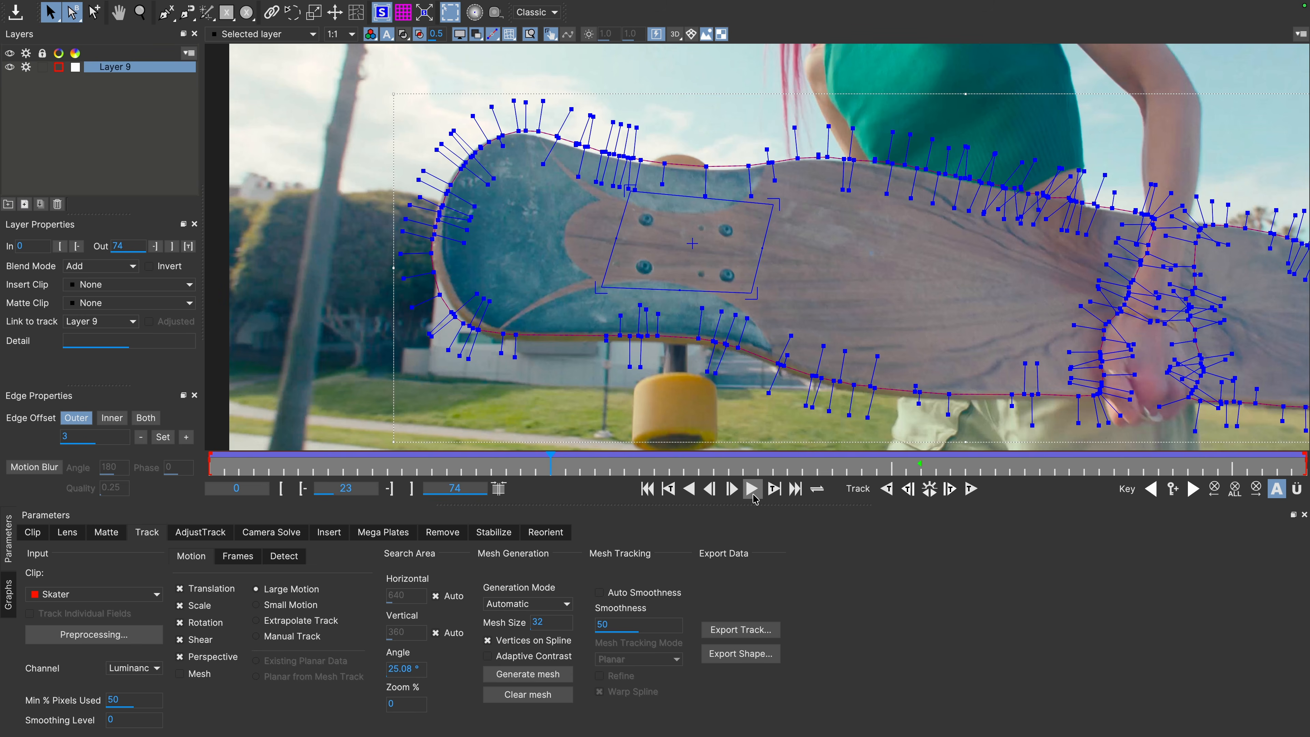
{"action": "left_click", "coordinate": [753, 488]}
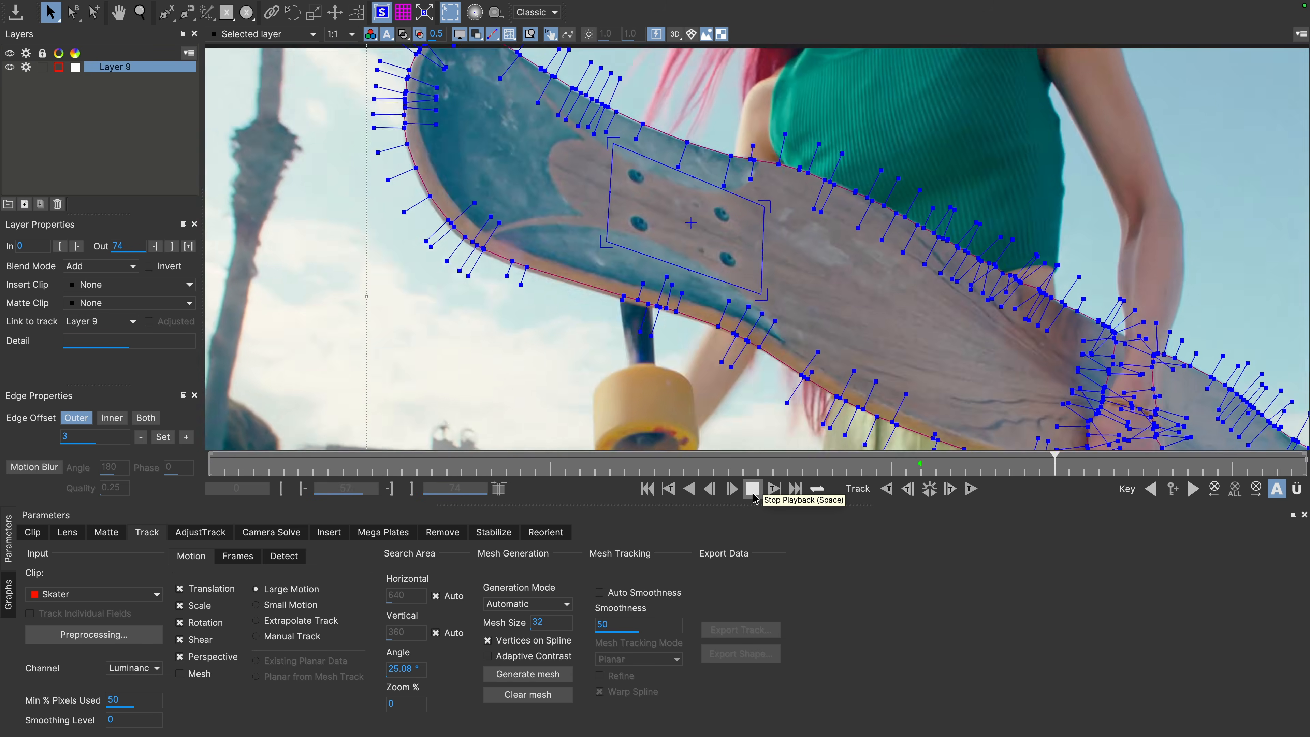
{"action": "left_click", "coordinate": [752, 489]}
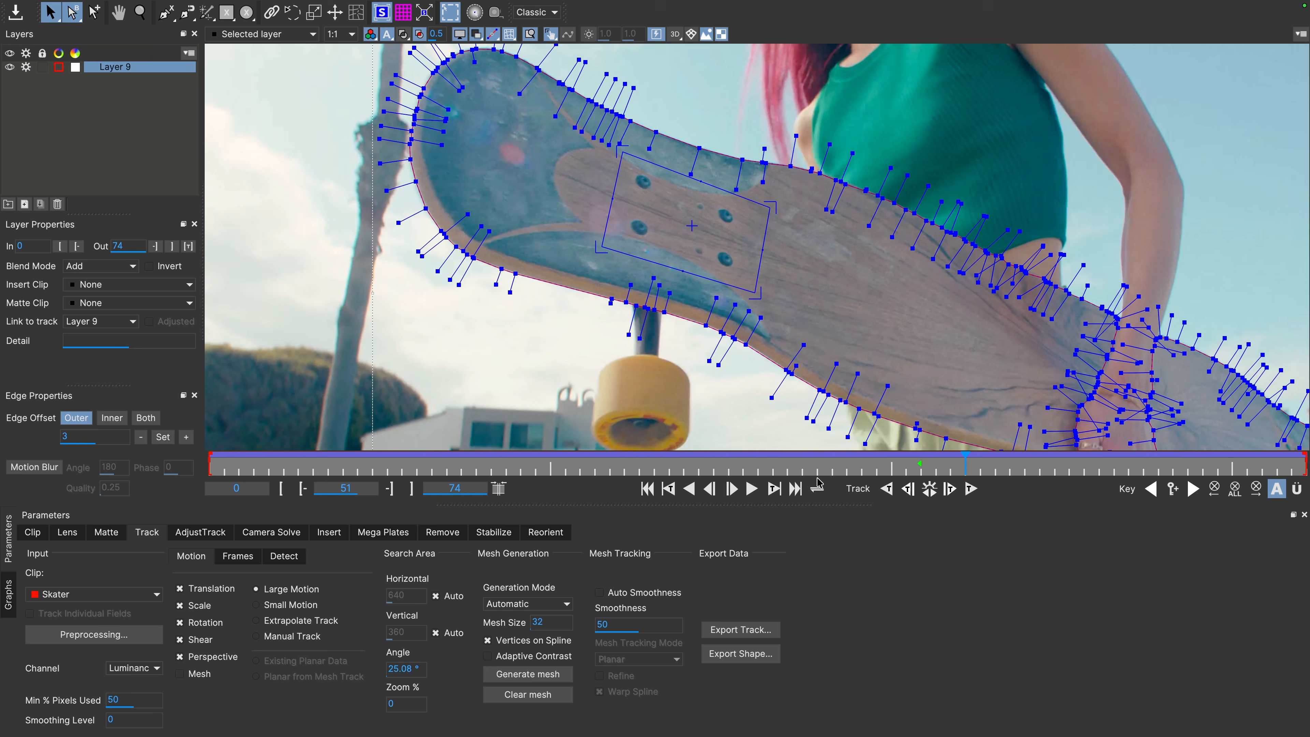
{"action": "left_click_drag", "start_coordinate": [920, 467], "coordinate": [702, 485]}
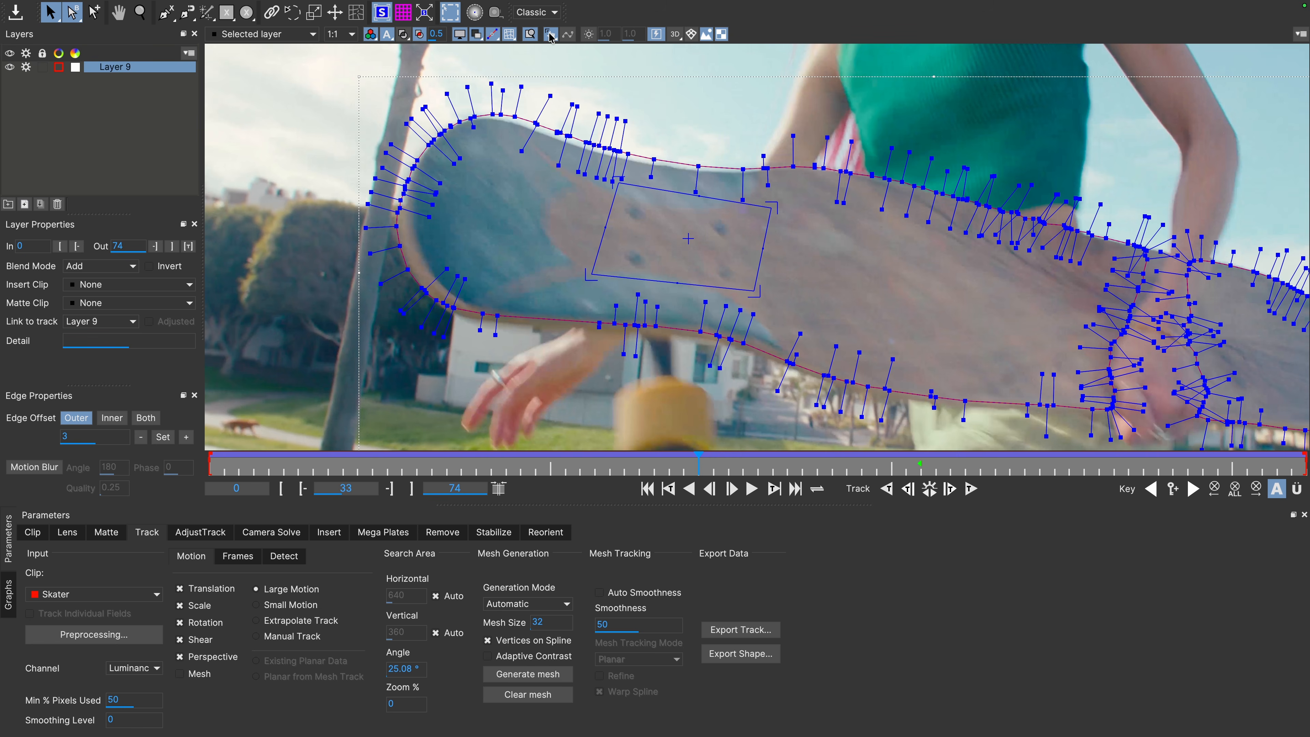
{"action": "scroll", "coordinate": [629, 205], "scroll_direction": "down", "scroll_amount": 3}
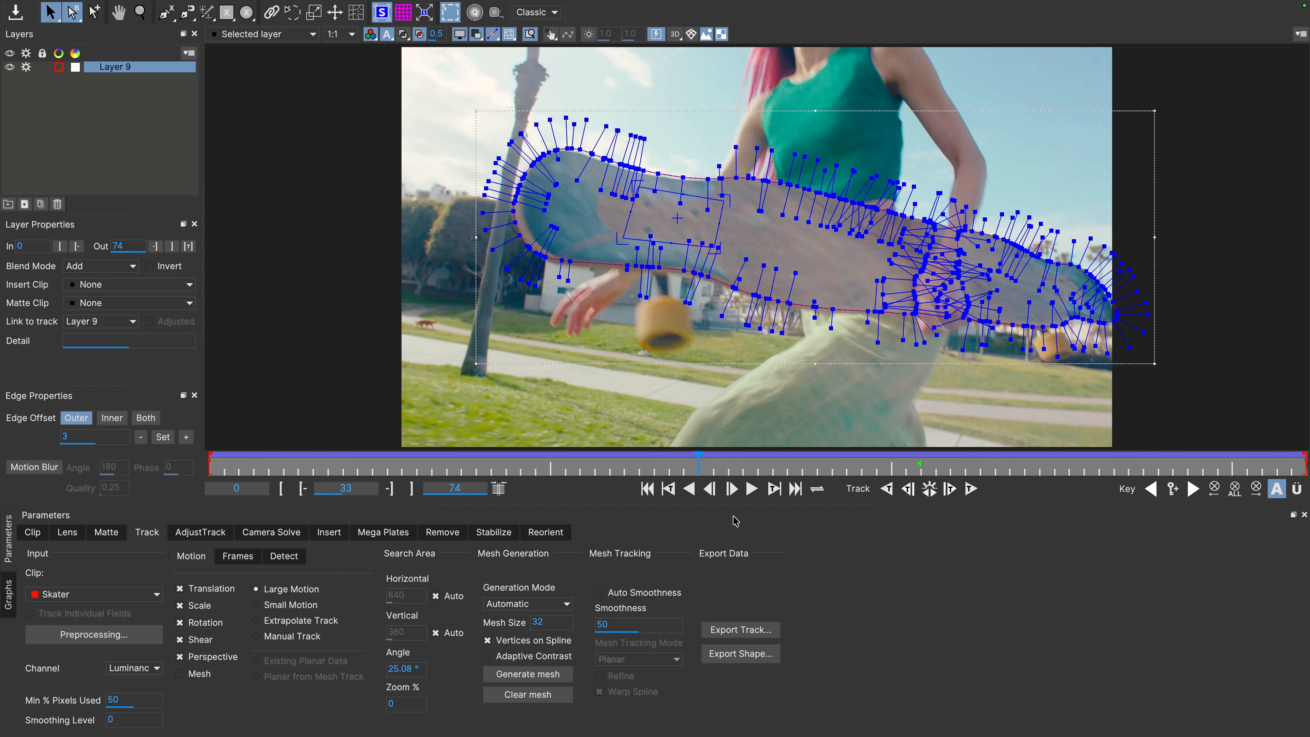
{"action": "left_click_drag", "start_coordinate": [700, 461], "coordinate": [836, 469]}
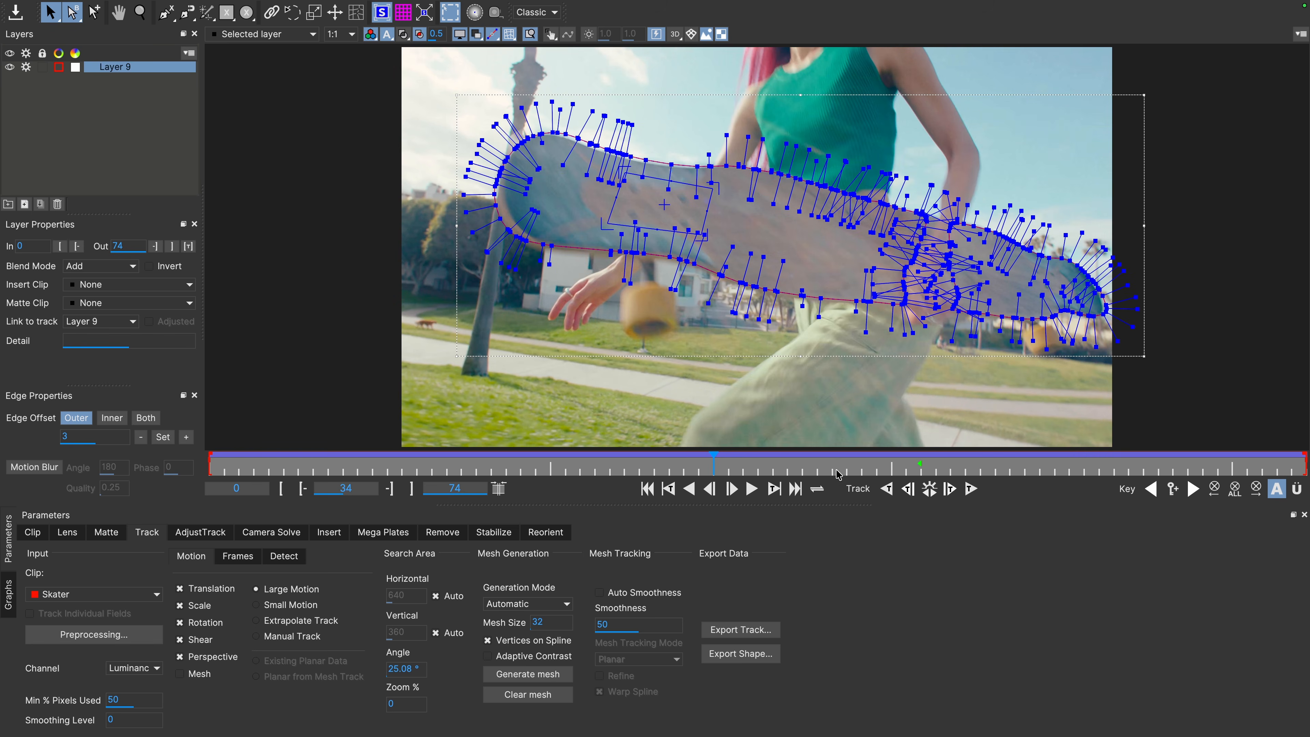
At frame 48, create AdjustTrack reference points from the surface corners with the Perspective transform type enabled.
{"action": "left_click", "coordinate": [919, 465]}
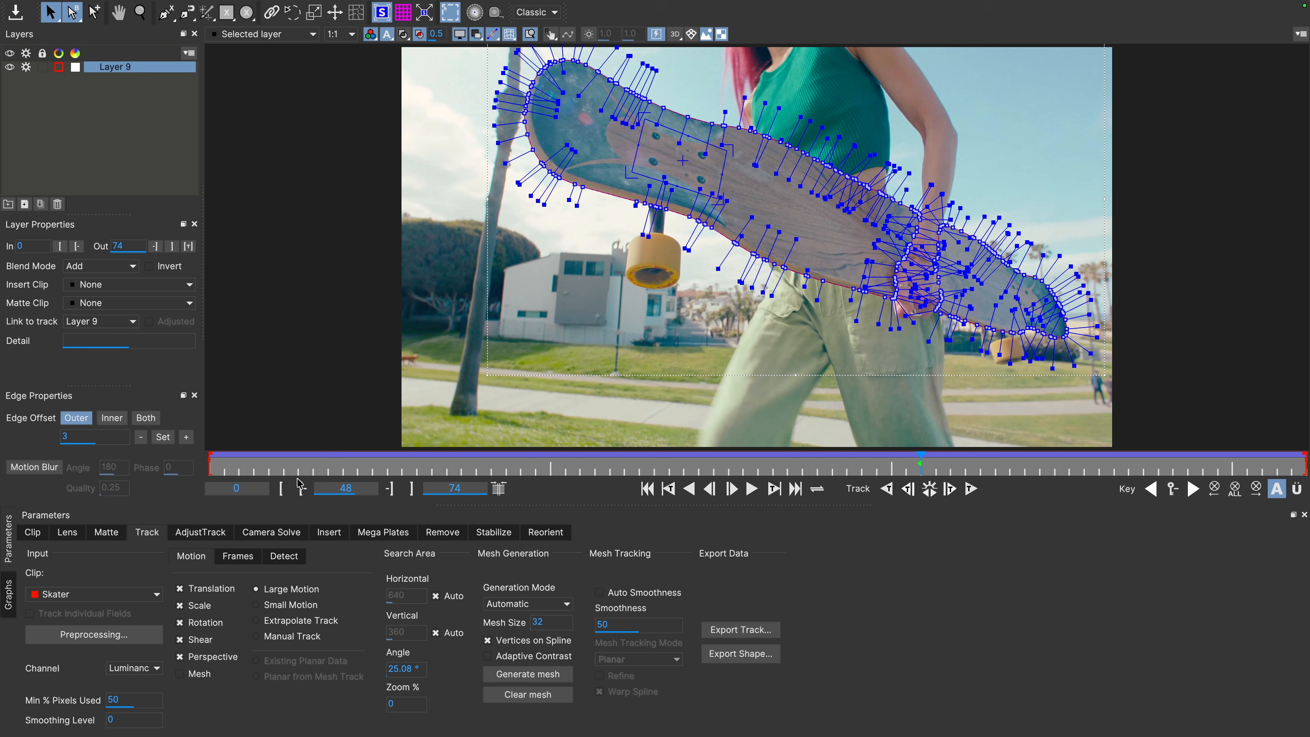
{"action": "left_click", "coordinate": [204, 532]}
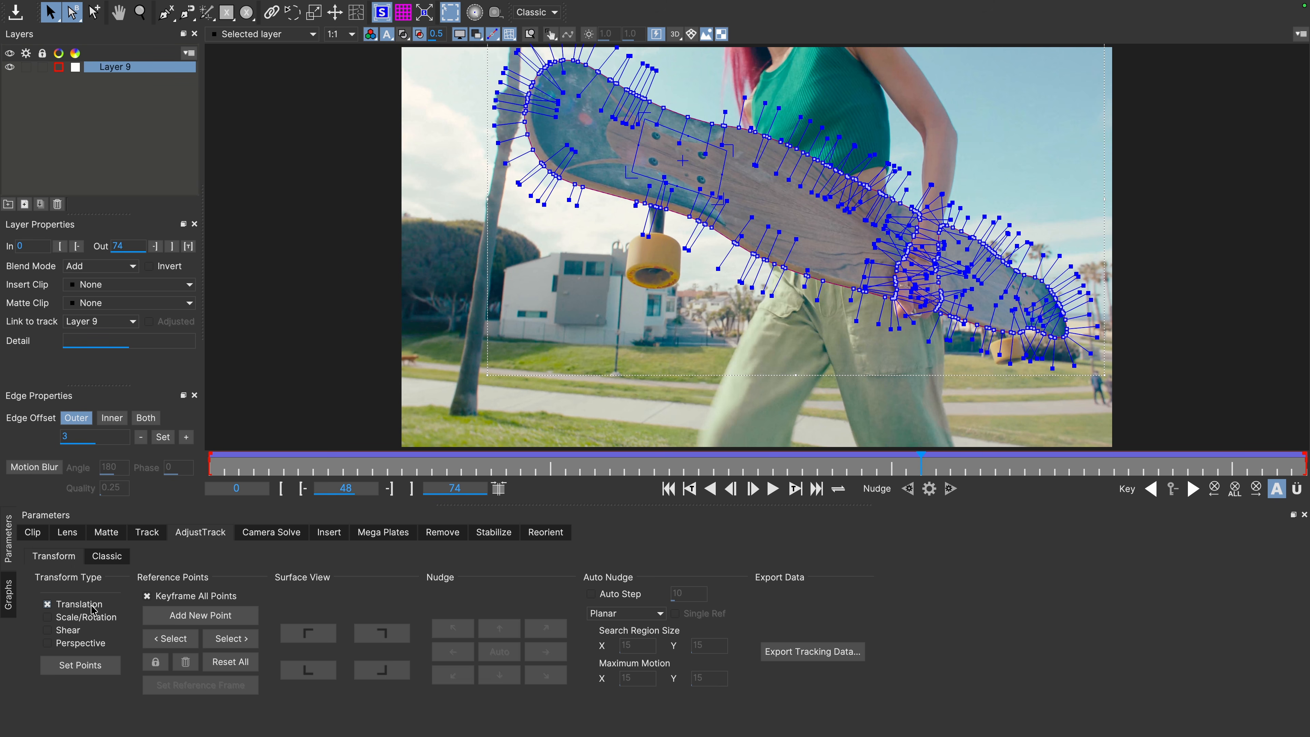
{"action": "left_click", "coordinate": [45, 643]}
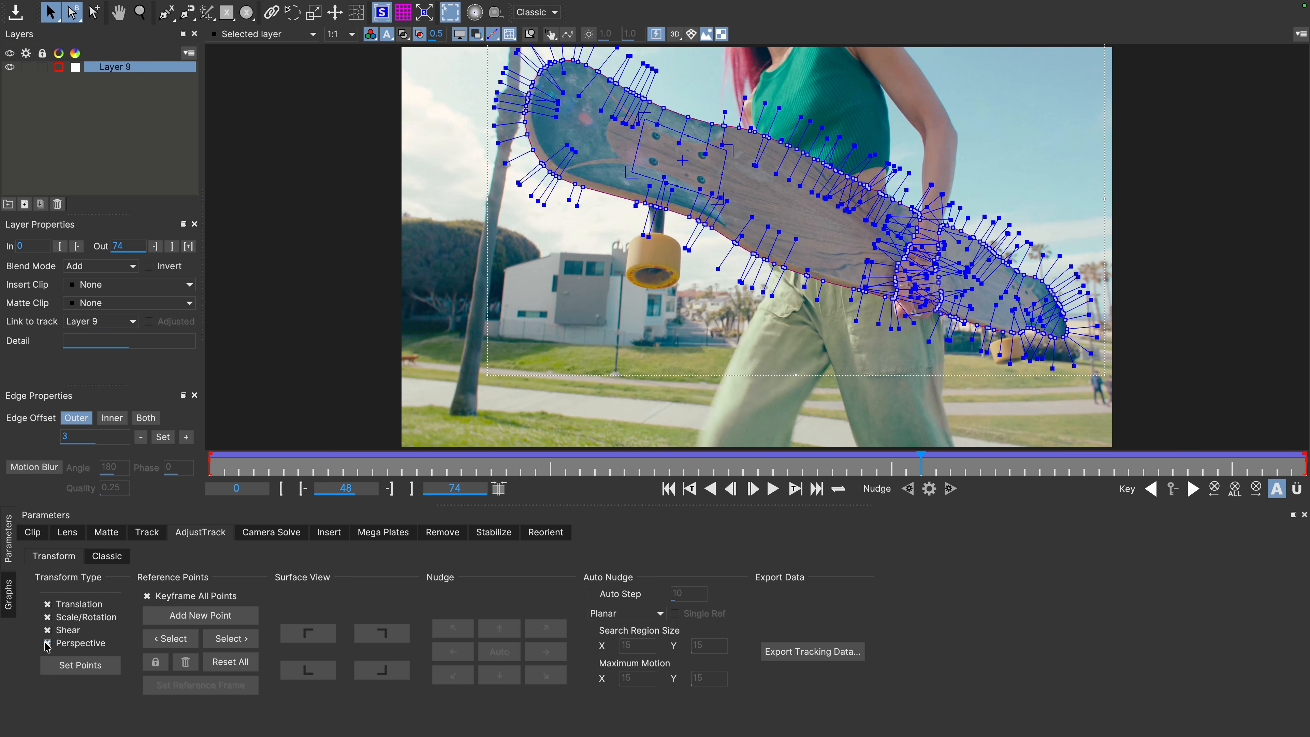
{"action": "left_click", "coordinate": [81, 667]}
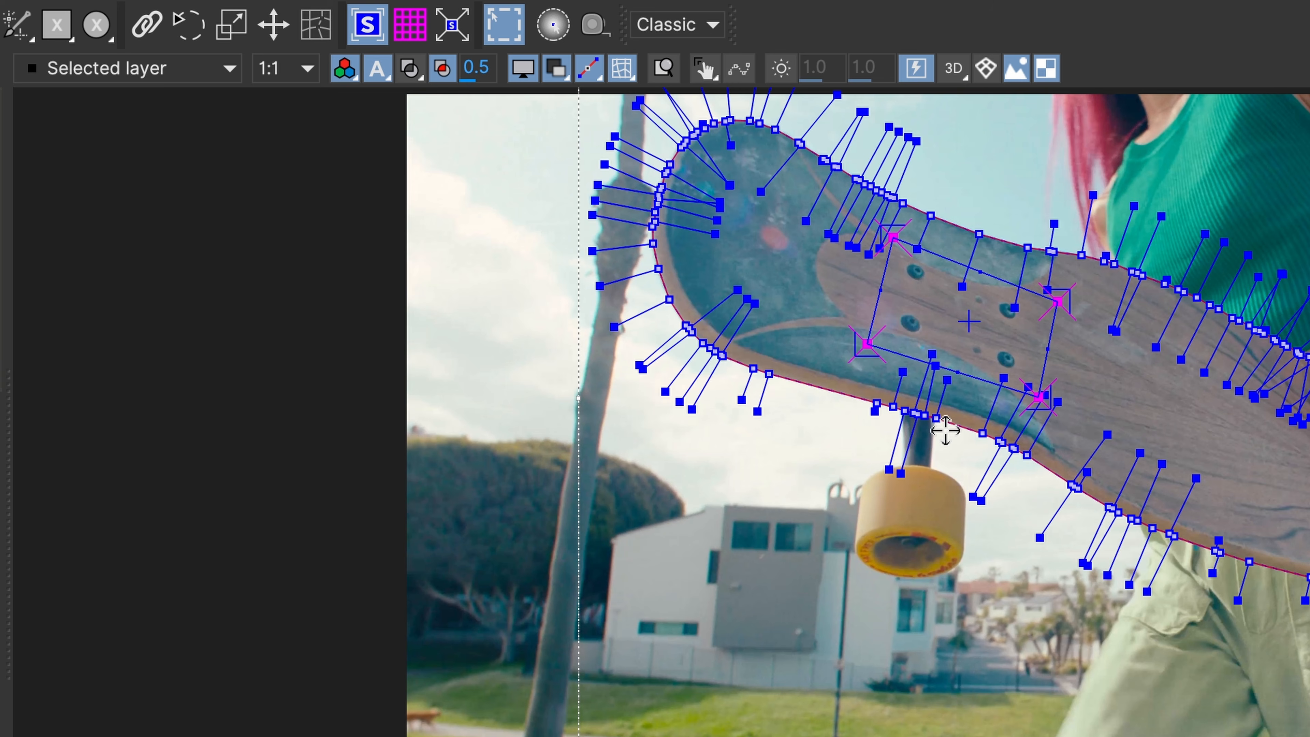
Turn on the zoom window and place the four reference points on the centres of the skateboard's truck bolts.
{"action": "left_click", "coordinate": [663, 68]}
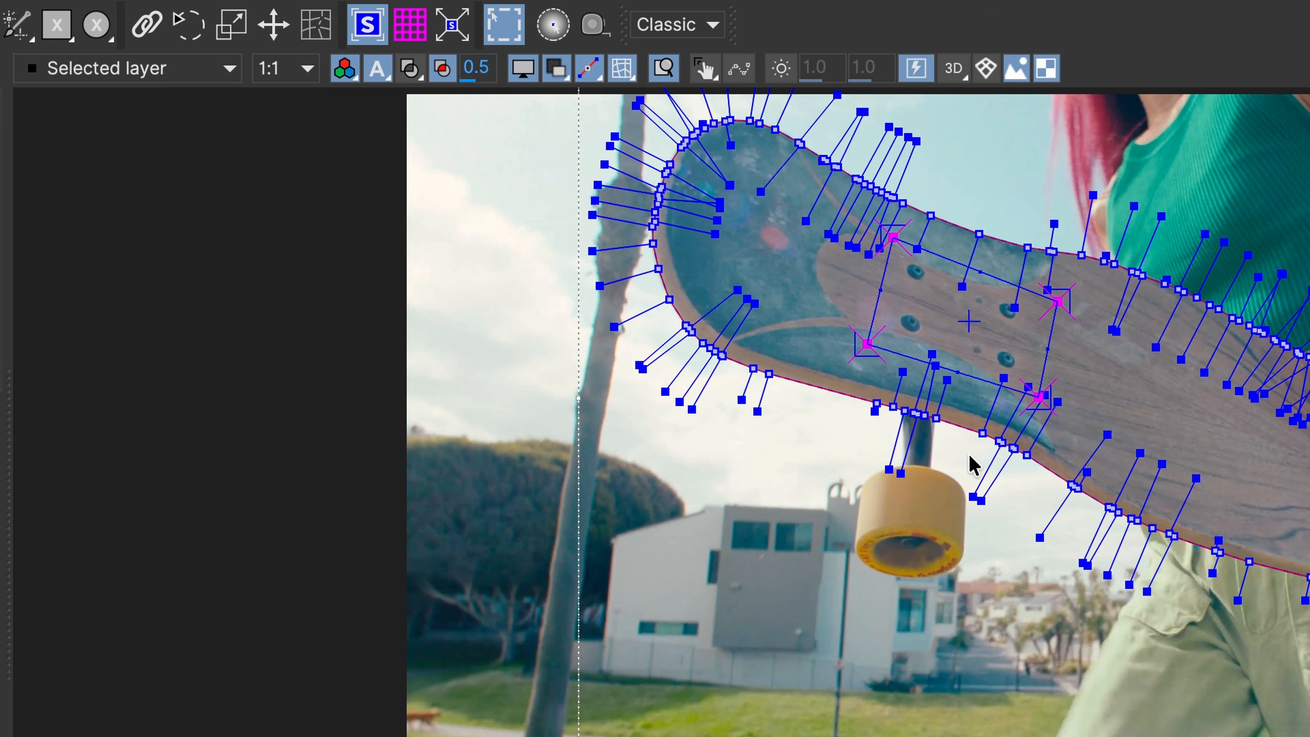
{"action": "left_click_drag", "start_coordinate": [894, 236], "coordinate": [918, 269]}
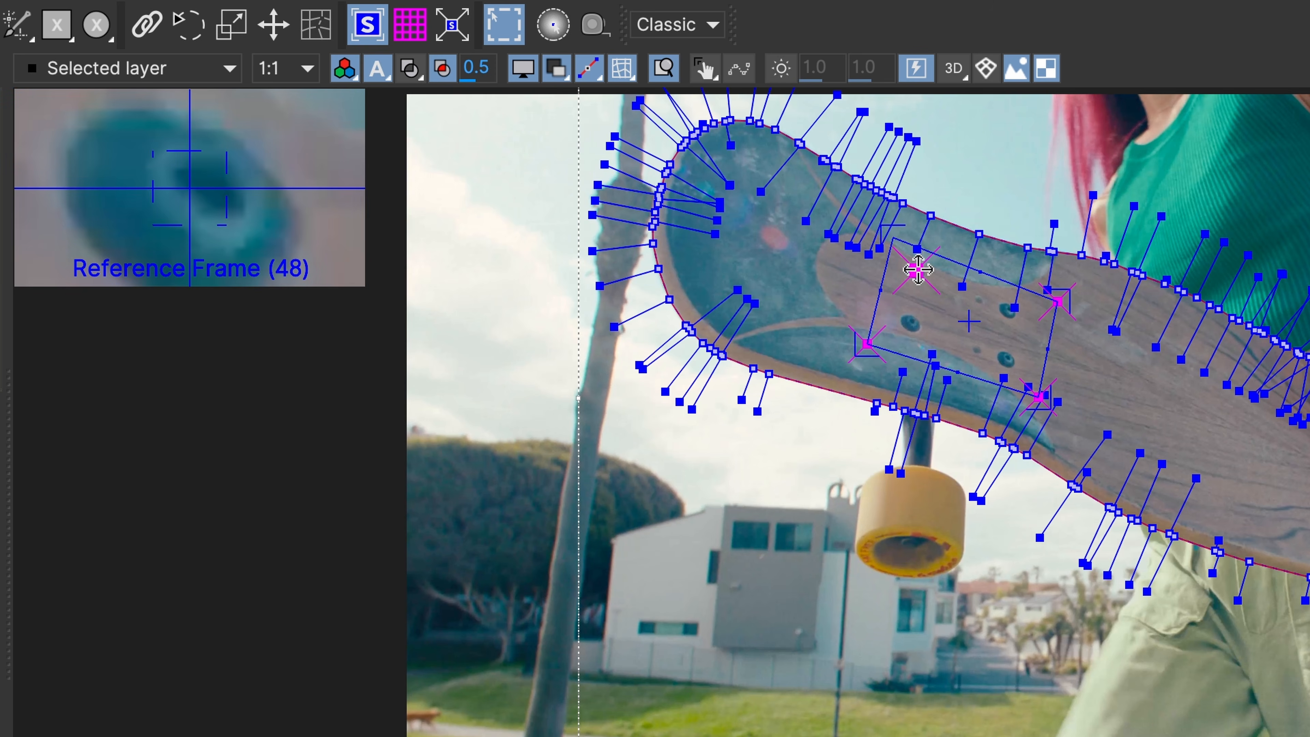
{"action": "left_click_drag", "start_coordinate": [868, 344], "coordinate": [919, 319]}
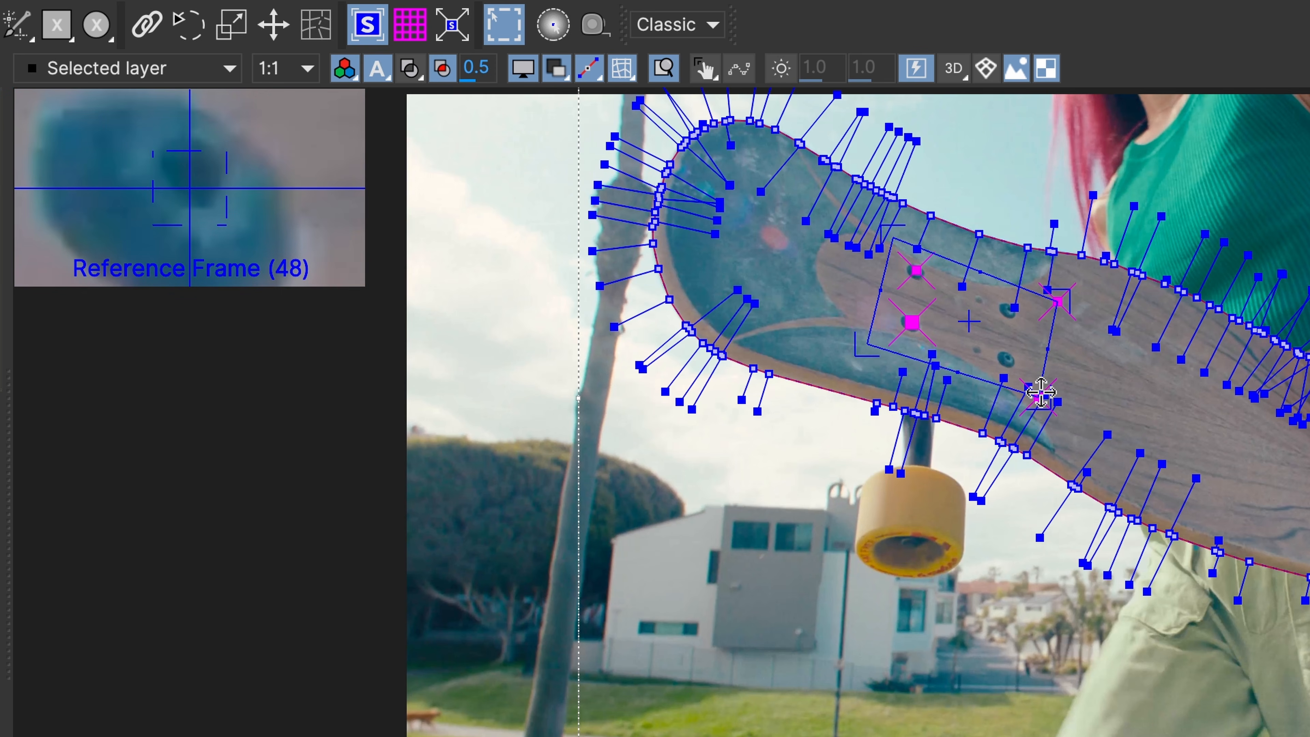
{"action": "left_click_drag", "start_coordinate": [1038, 395], "coordinate": [1009, 355]}
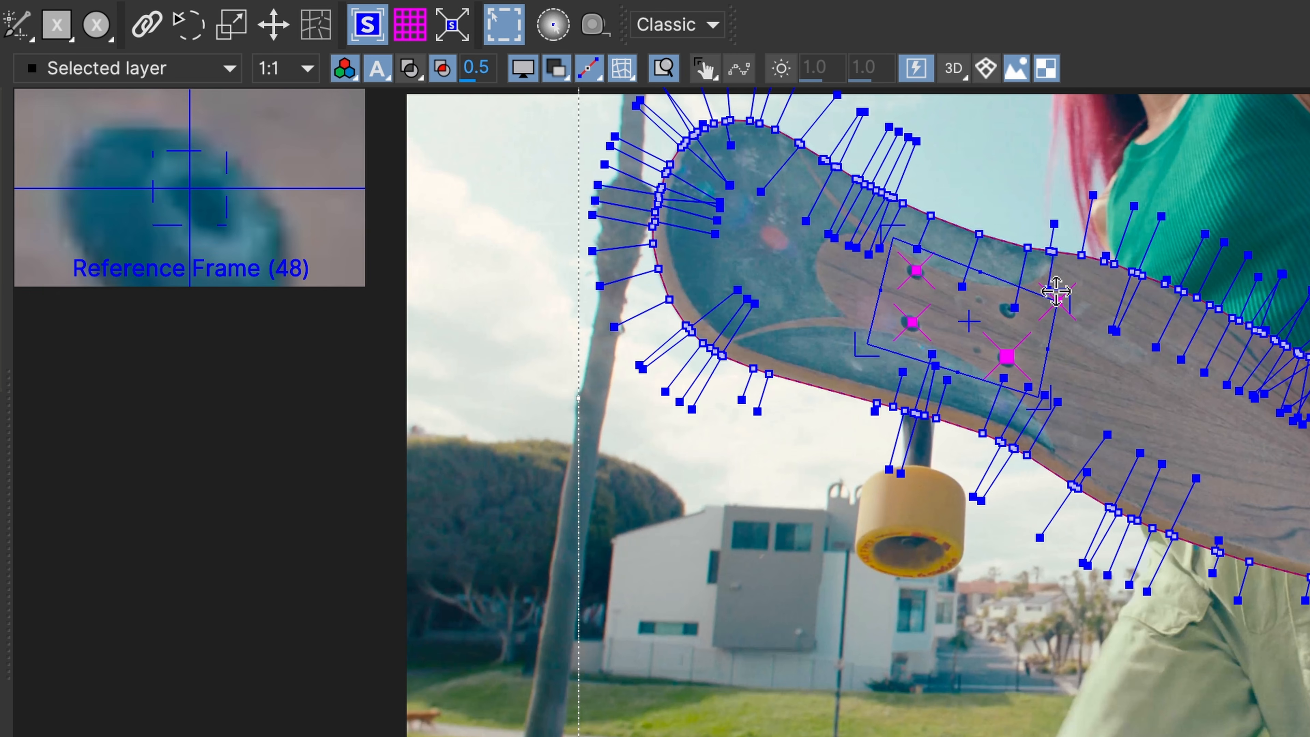
{"action": "left_click_drag", "start_coordinate": [1058, 301], "coordinate": [1011, 310]}
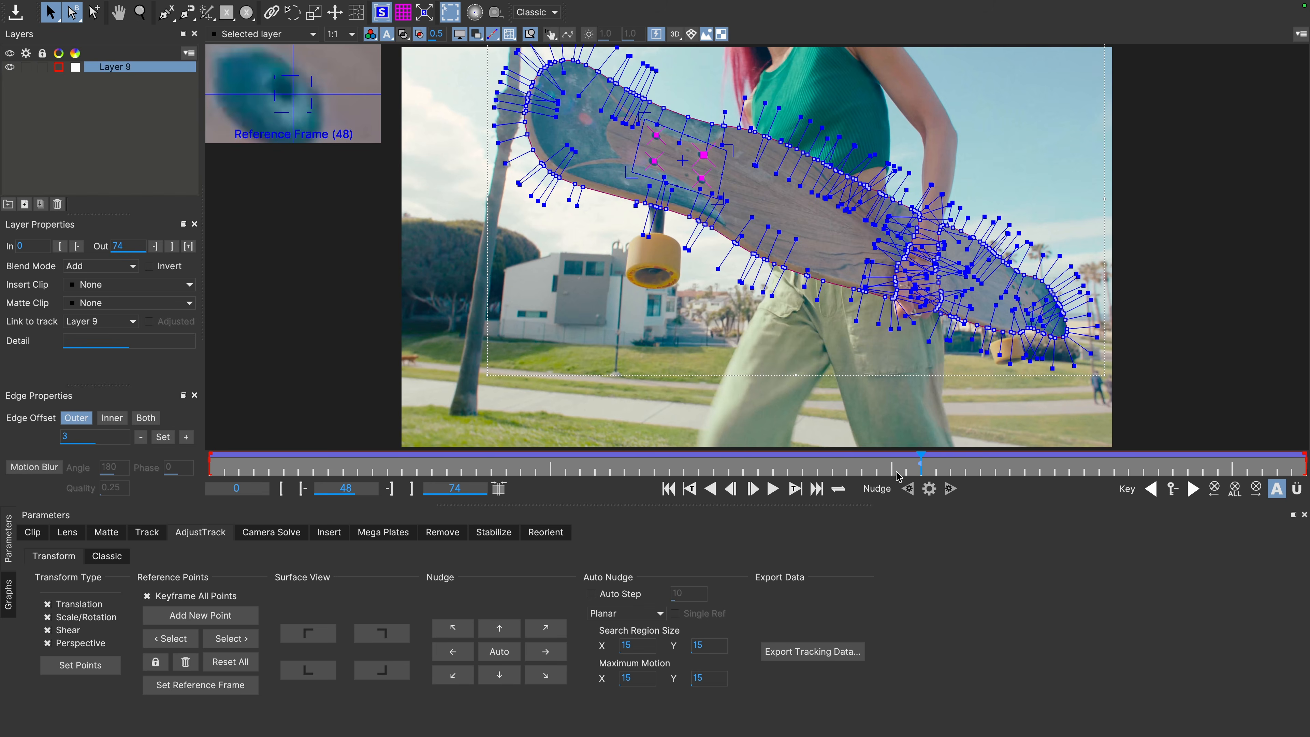
Configure Auto Nudge with Auto Step at 10 and the Point Track ML method, leaving Single Ref off.
{"action": "left_click_drag", "start_coordinate": [889, 466], "coordinate": [1050, 449]}
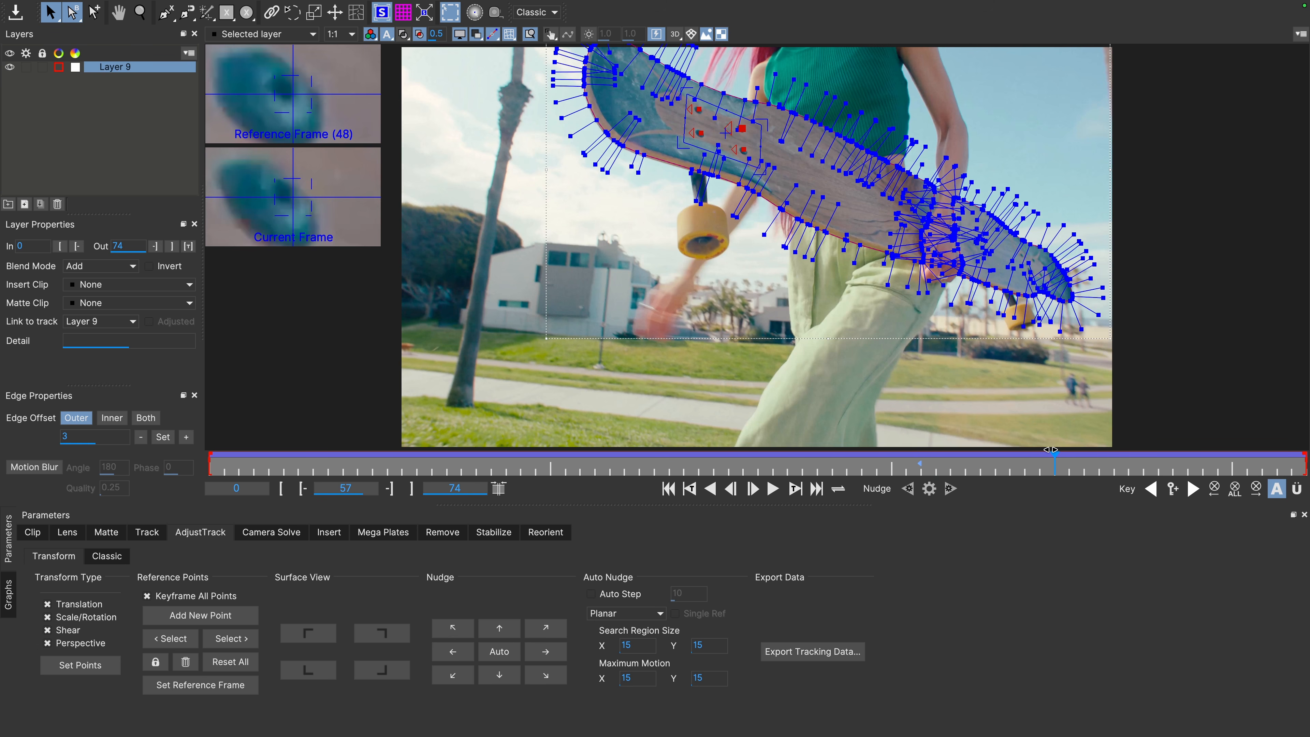
{"action": "left_click_drag", "start_coordinate": [1051, 450], "coordinate": [921, 466]}
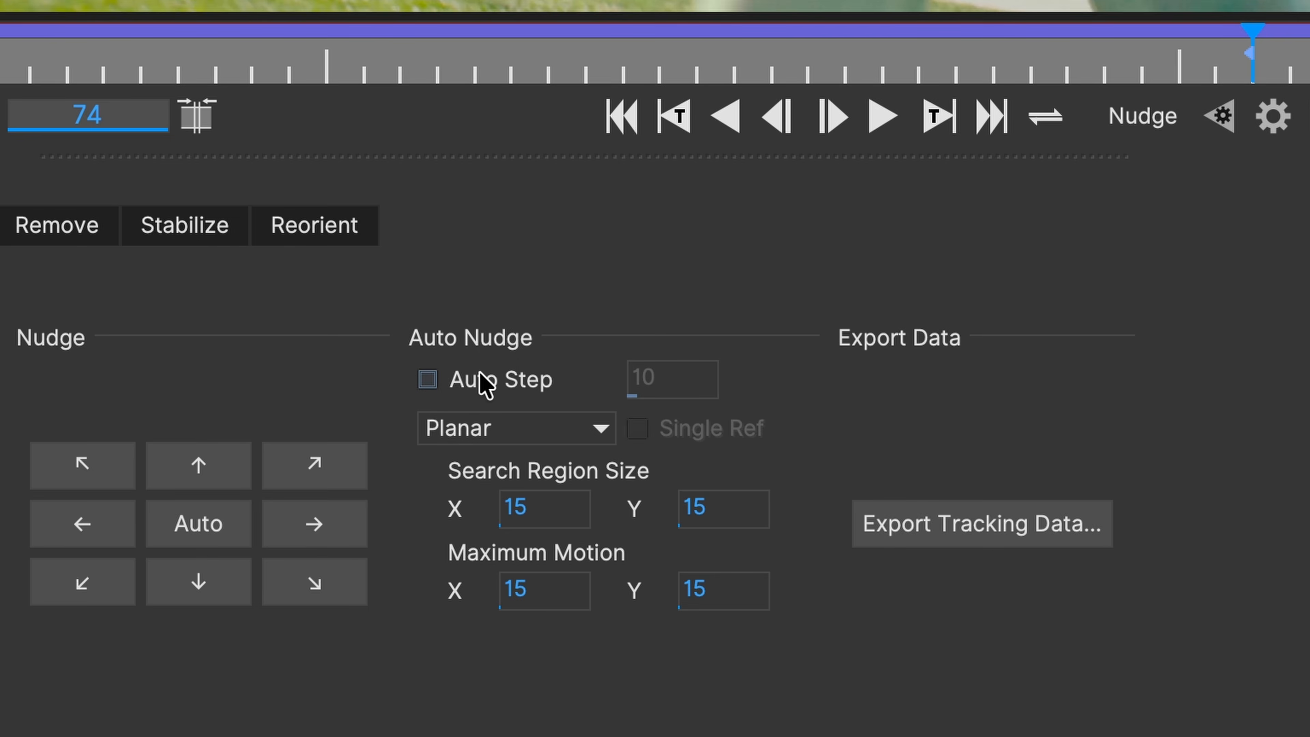
{"action": "left_click", "coordinate": [449, 380]}
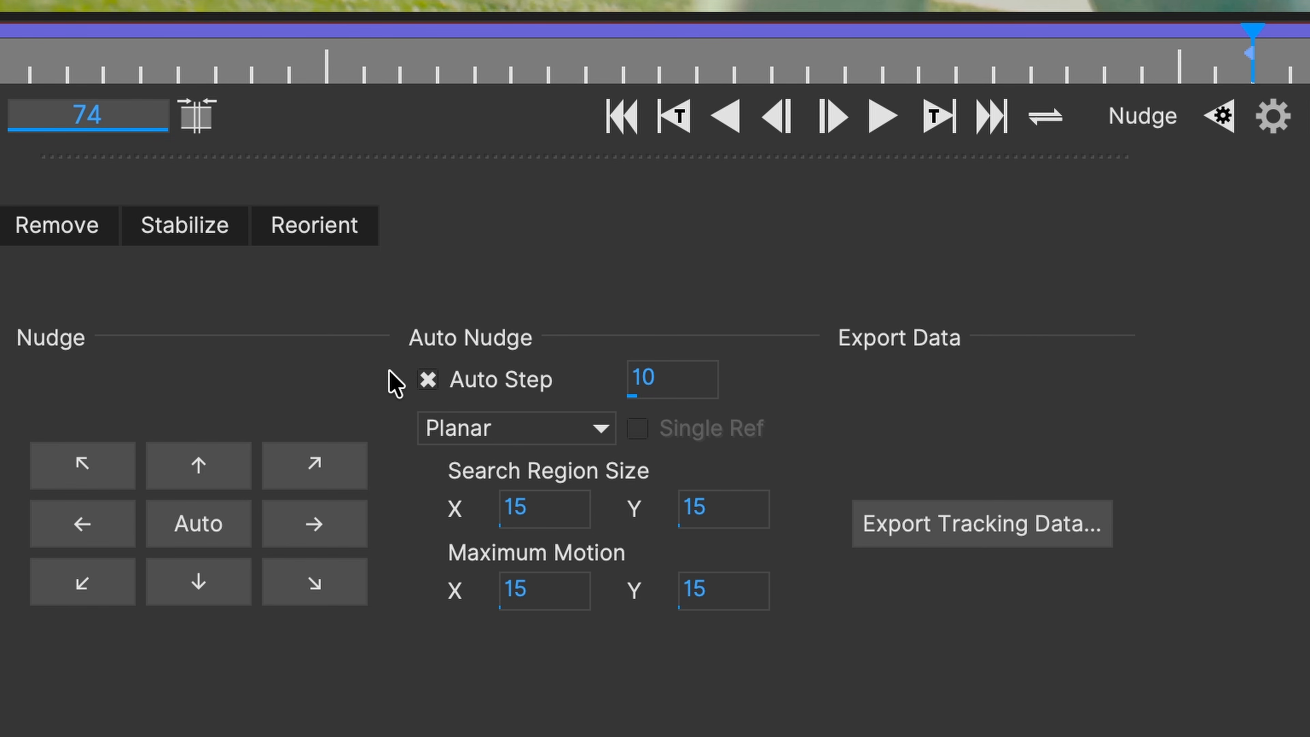
{"action": "left_click", "coordinate": [511, 438]}
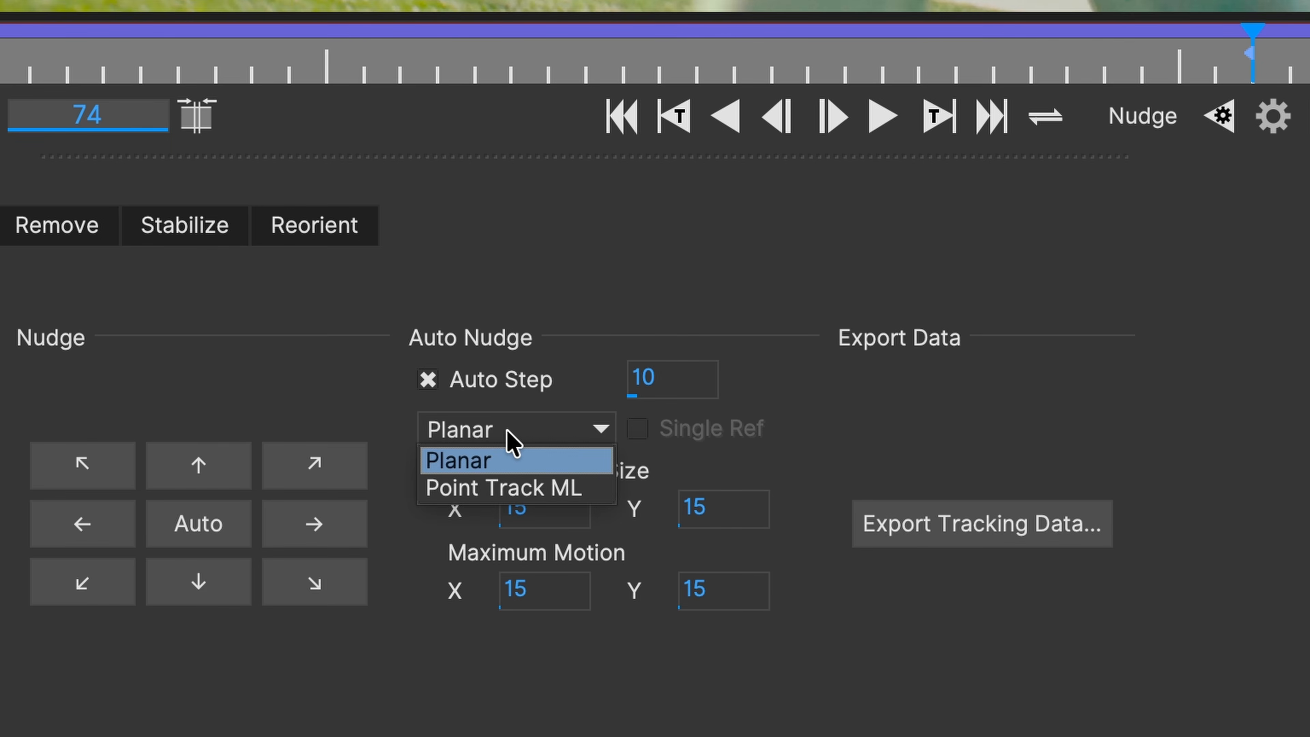
{"action": "left_click", "coordinate": [523, 488]}
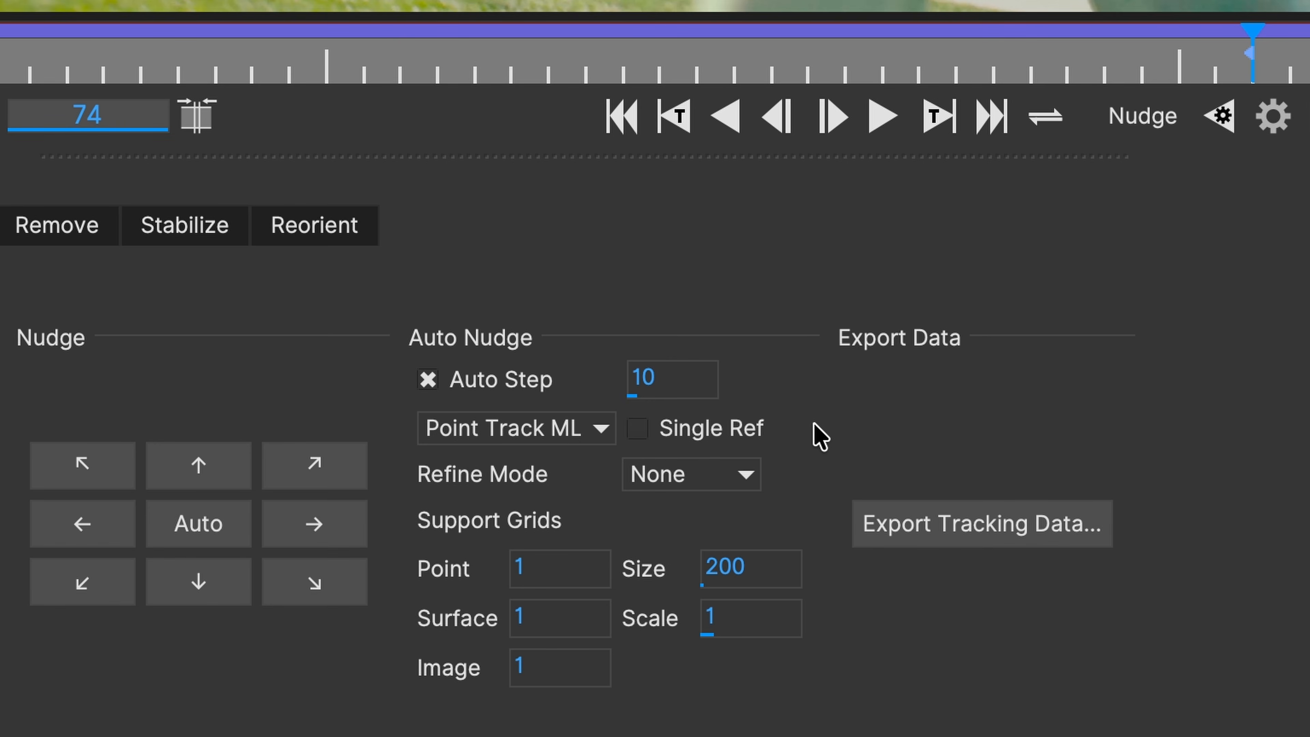
{"action": "left_click", "coordinate": [639, 430]}
{"action": "left_click", "coordinate": [637, 429]}
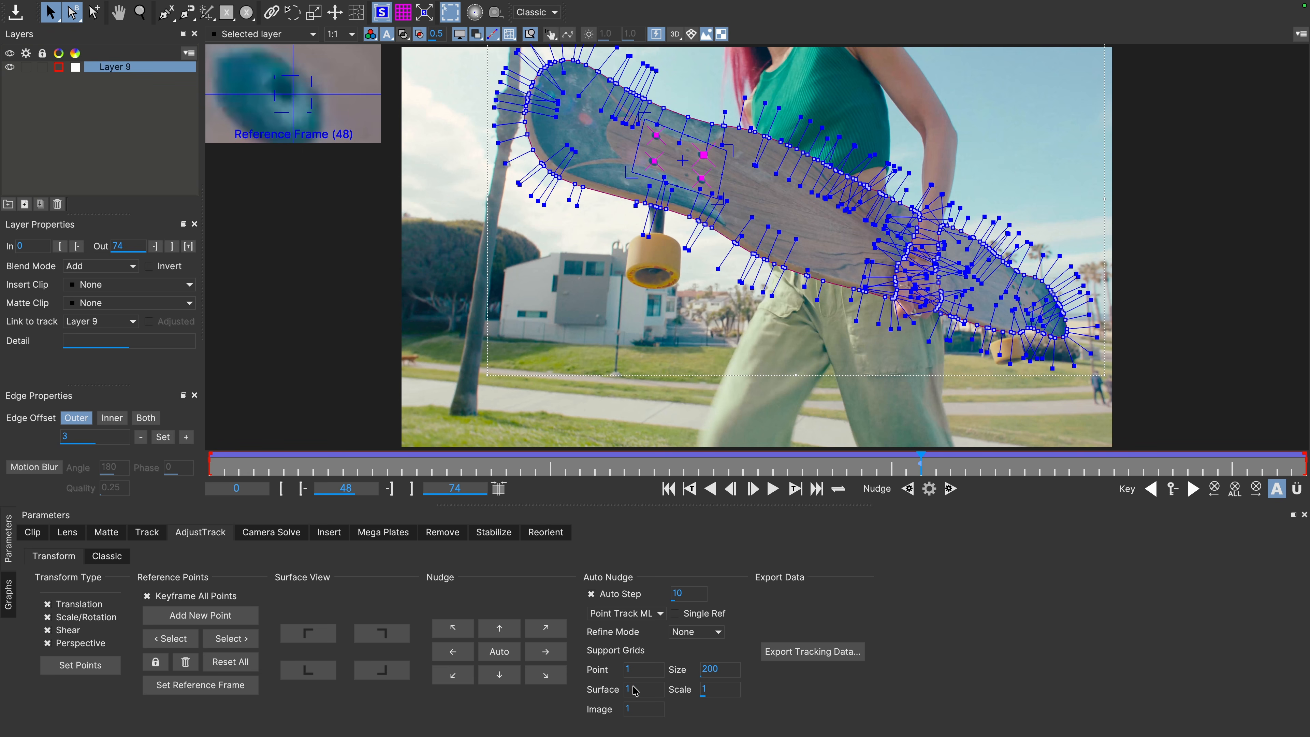
Auto nudge the reference points forward and backward from frame 48, with the Surface support grid at 4 and Scale at 1.5.
{"action": "left_click_drag", "start_coordinate": [621, 692], "coordinate": [622, 725]}
{"action": "left_click_drag", "start_coordinate": [718, 700], "coordinate": [746, 670]}
{"action": "left_click", "coordinate": [950, 488]}
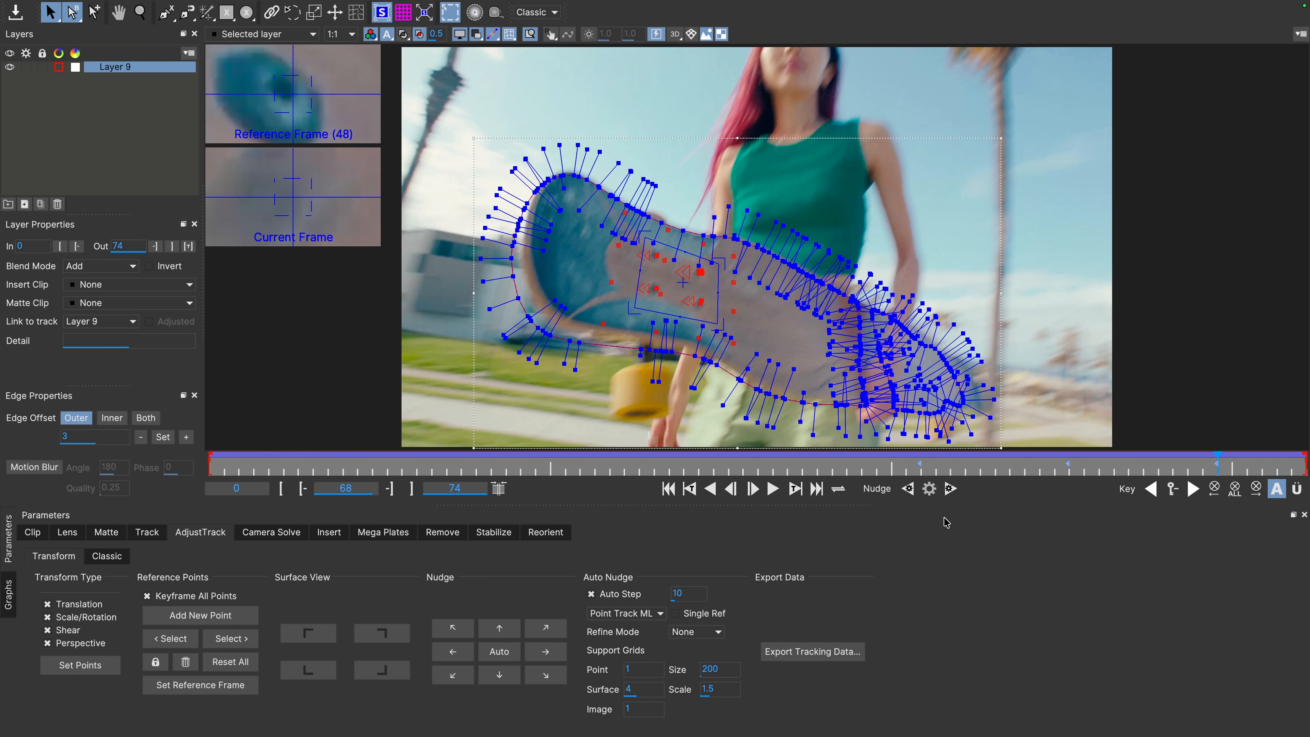
{"action": "left_click_drag", "start_coordinate": [1083, 463], "coordinate": [921, 469]}
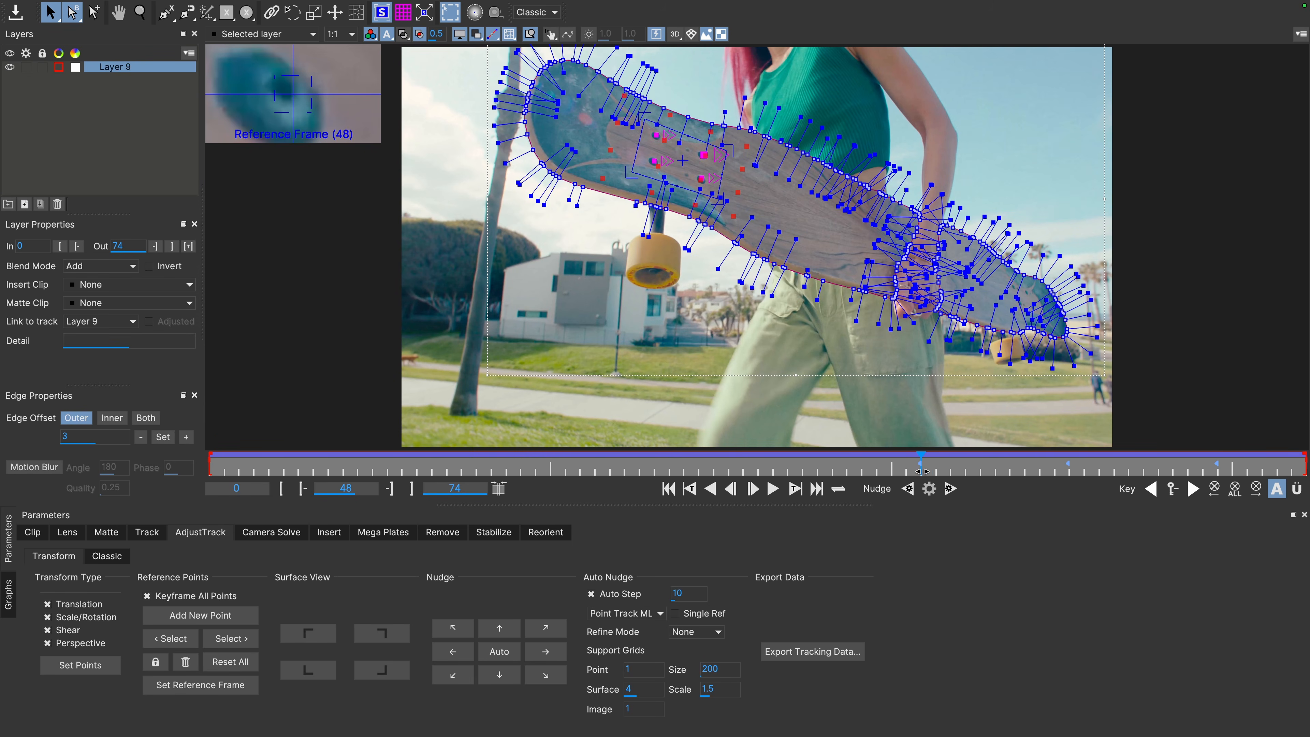
{"action": "left_click", "coordinate": [909, 489]}
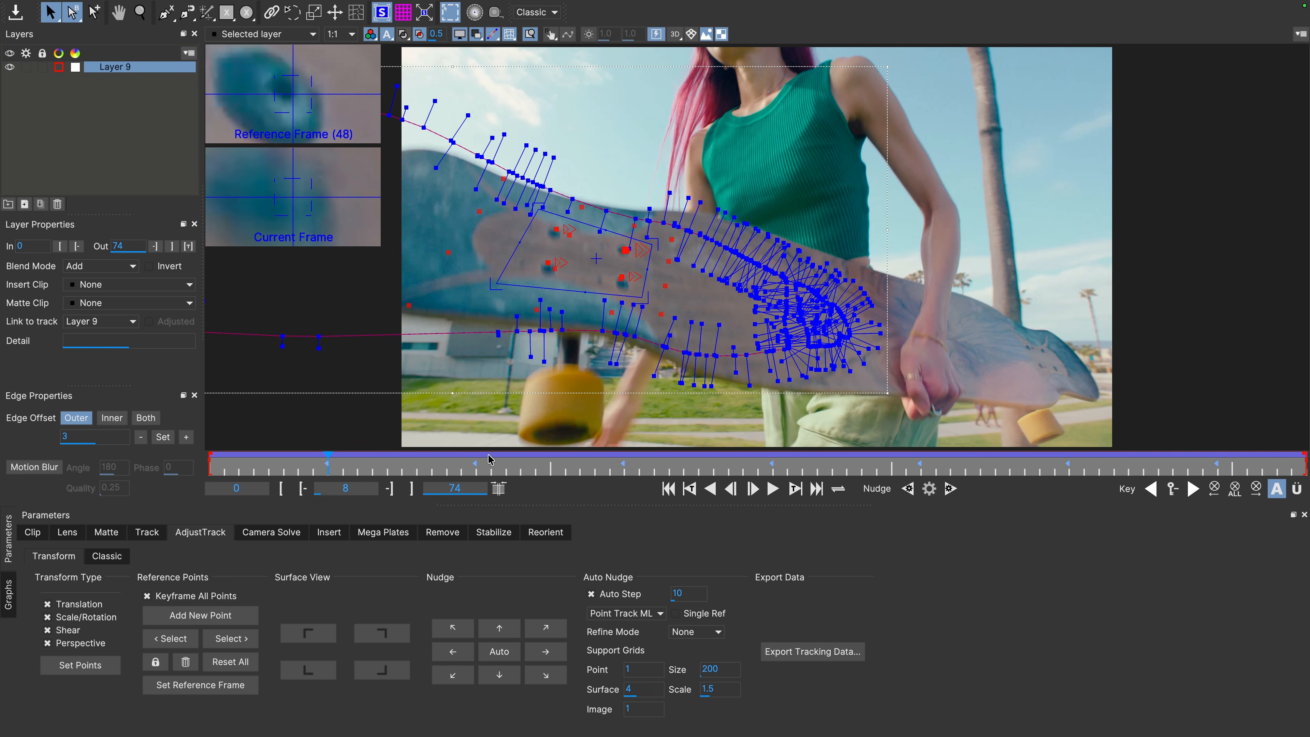
Display the planar grid on the skateboard and play back the shot to check the adjusted track.
{"action": "left_click_drag", "start_coordinate": [222, 472], "coordinate": [942, 476]}
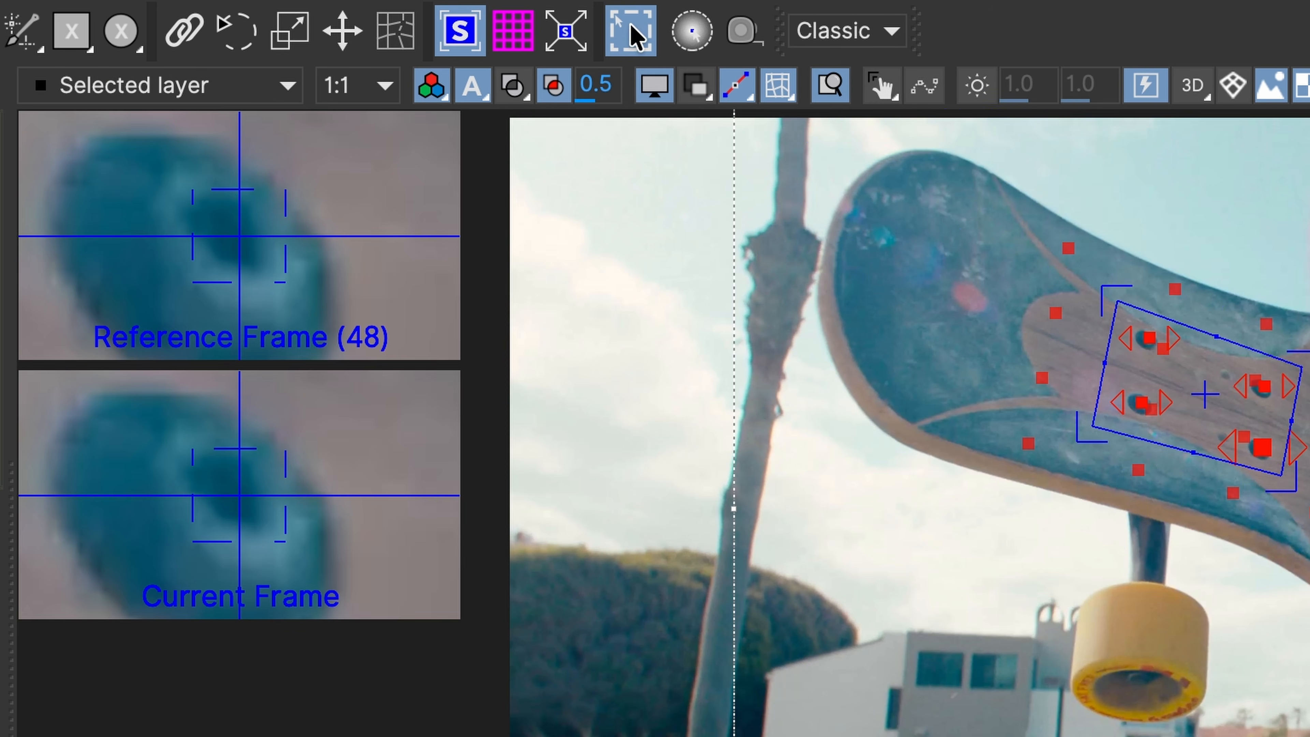
{"action": "left_click", "coordinate": [507, 44]}
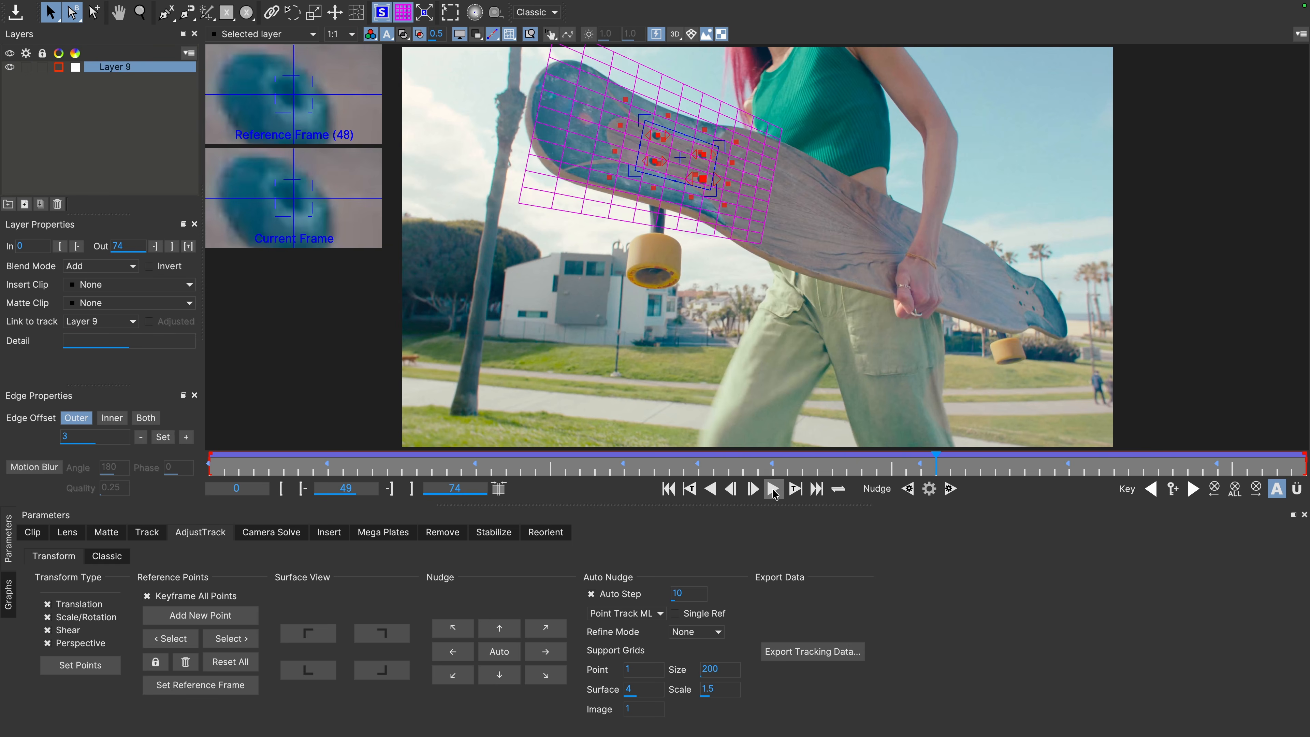
{"action": "left_click", "coordinate": [774, 490]}
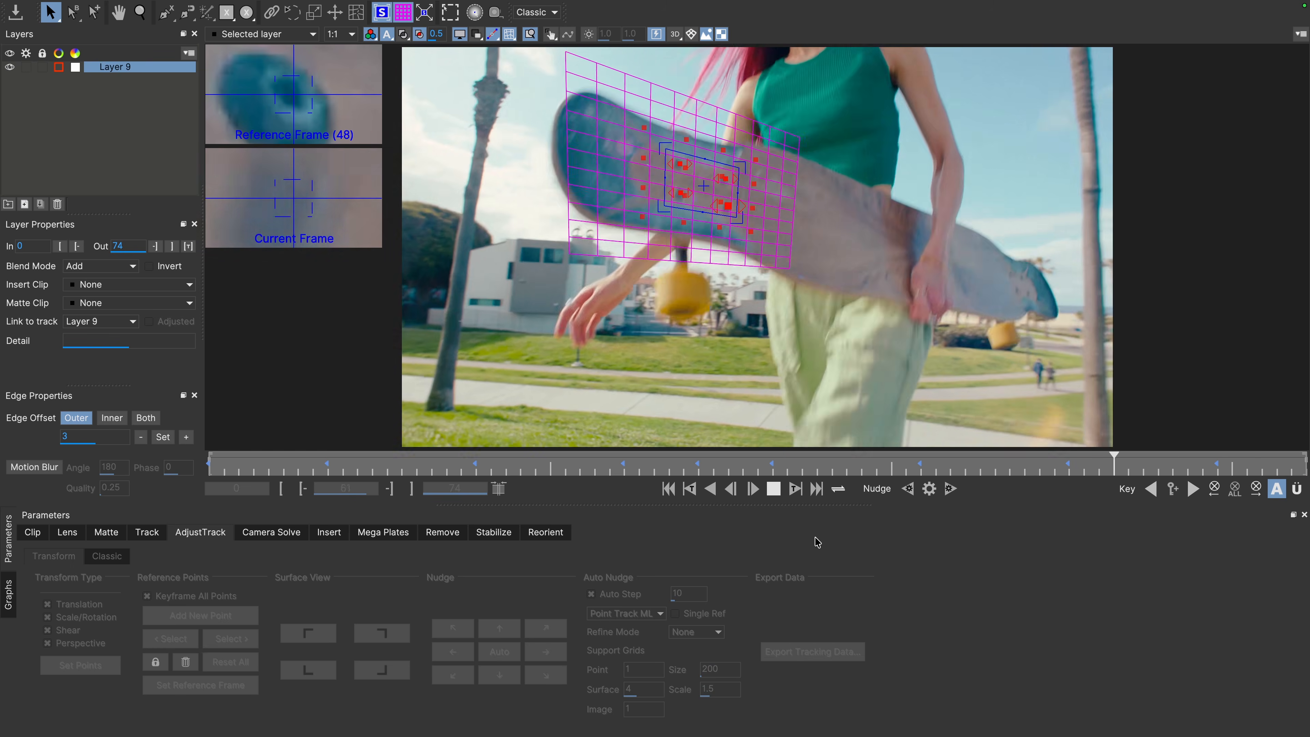